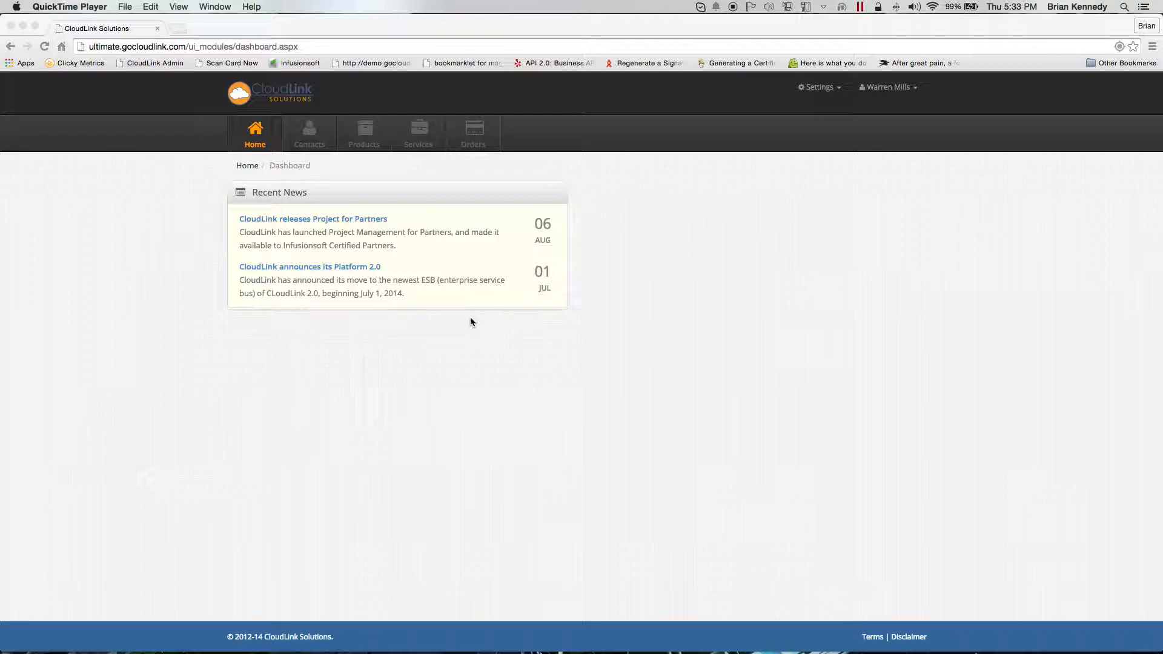
Step: Open the list of purchase orders and start adding a new purchase order
{"action": "left_click", "coordinate": [475, 140]}
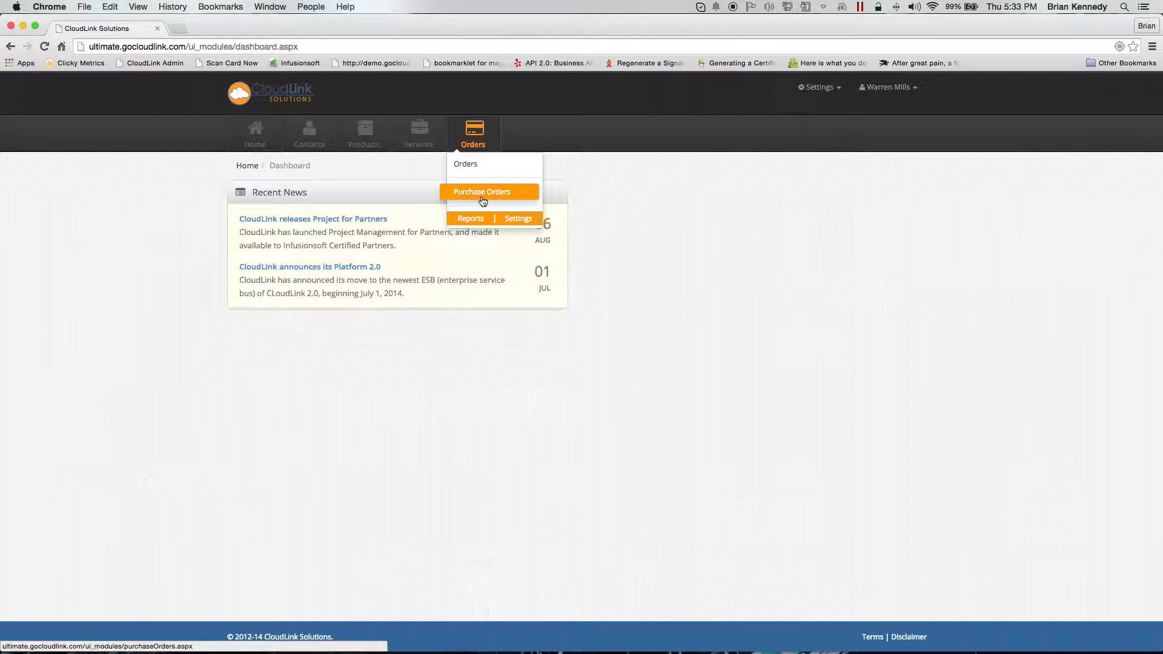
{"action": "left_click", "coordinate": [482, 194]}
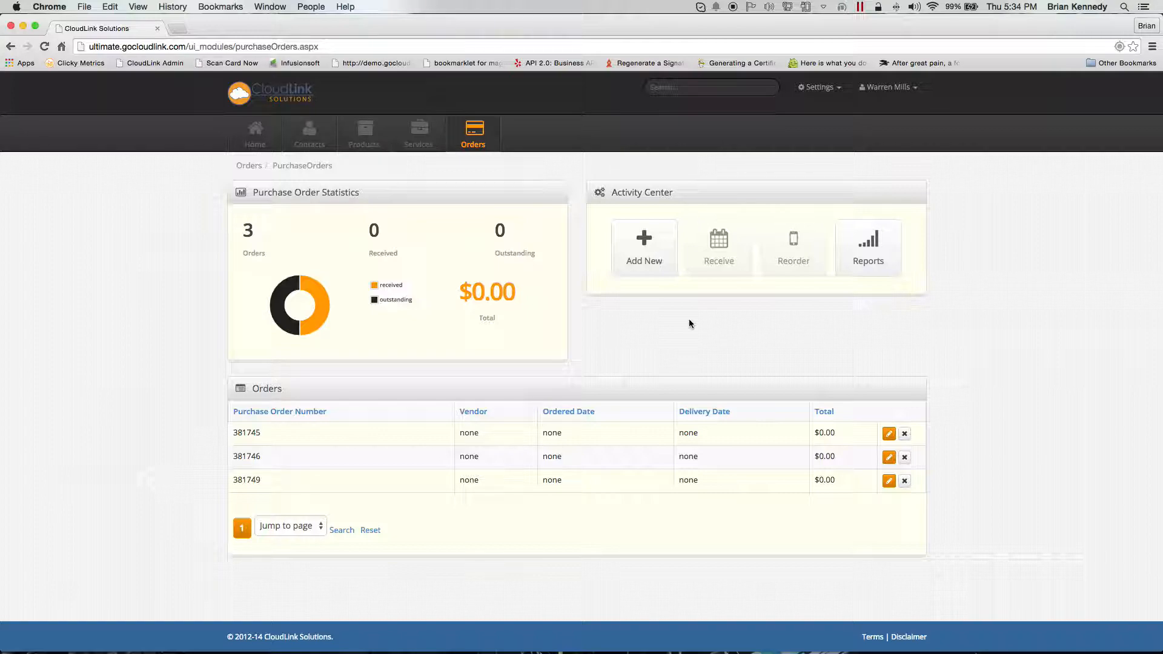
{"action": "left_click", "coordinate": [653, 261]}
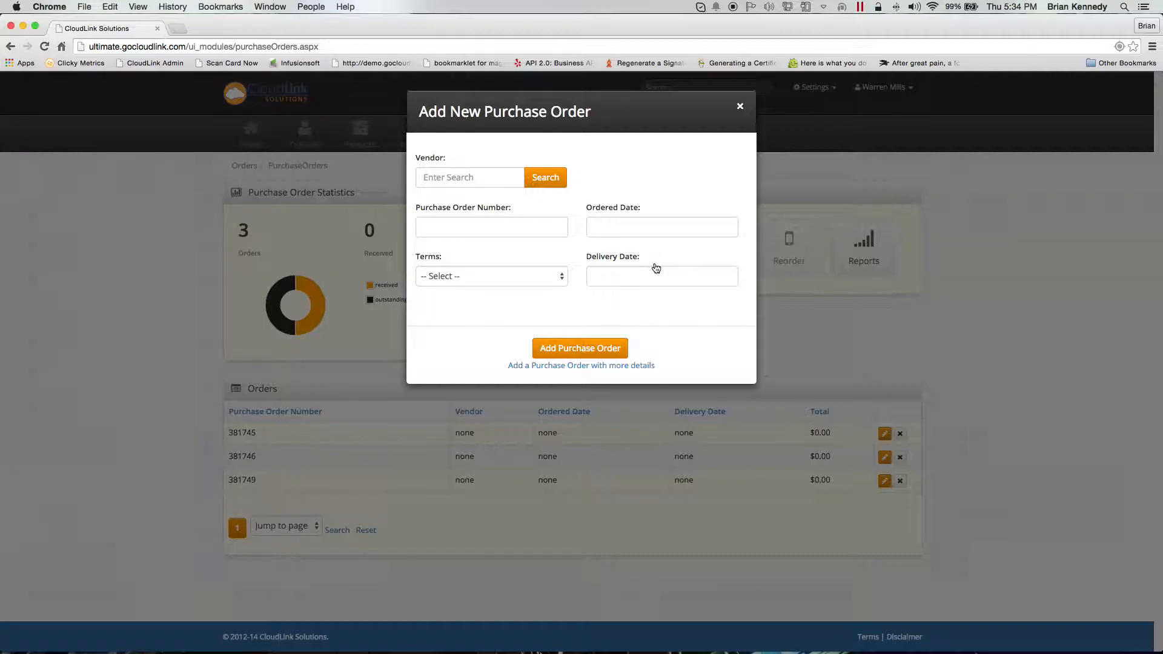
Step: Search the vendors for "Sample" and choose Sample Vendor for the new purchase order
{"action": "left_click", "coordinate": [474, 180]}
{"action": "type", "text": "Sample"}
{"action": "left_click", "coordinate": [540, 188]}
{"action": "left_click", "coordinate": [482, 213]}
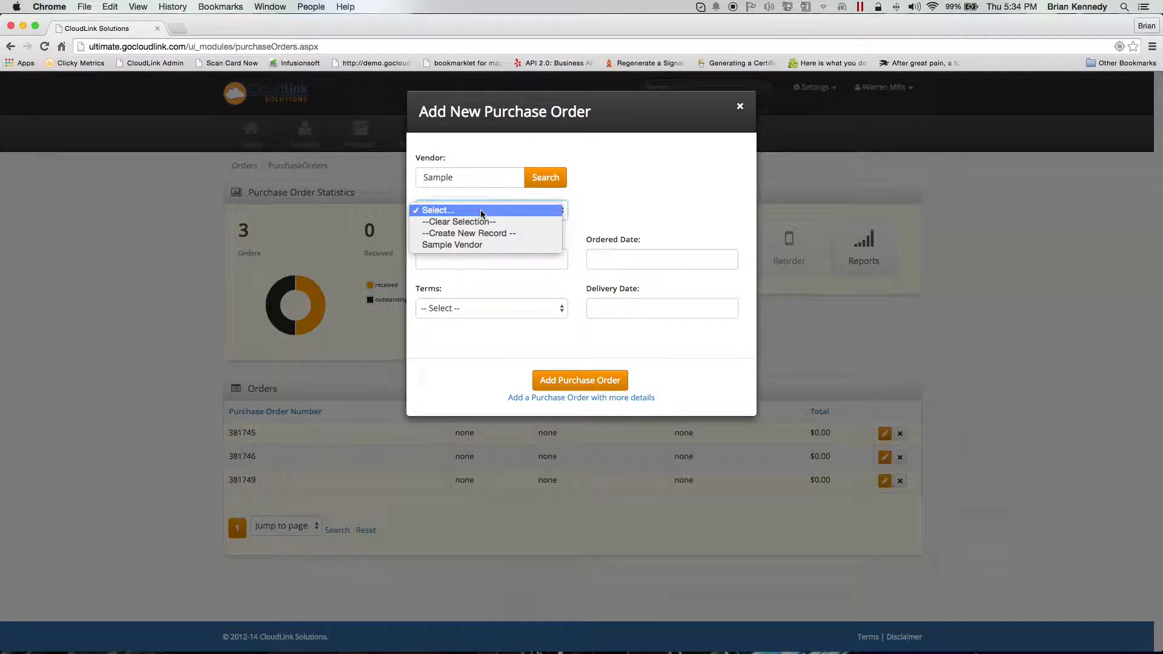
{"action": "left_click", "coordinate": [461, 242]}
Step: Enter the purchase order number and set the ordered date to 01/22/2015 05:34 PM and the delivery date to 01/23/2015 05:34 PM
{"action": "left_click", "coordinate": [462, 225]}
{"action": "type", "text": "12345"}
{"action": "left_click", "coordinate": [597, 228]}
{"action": "left_click", "coordinate": [678, 326]}
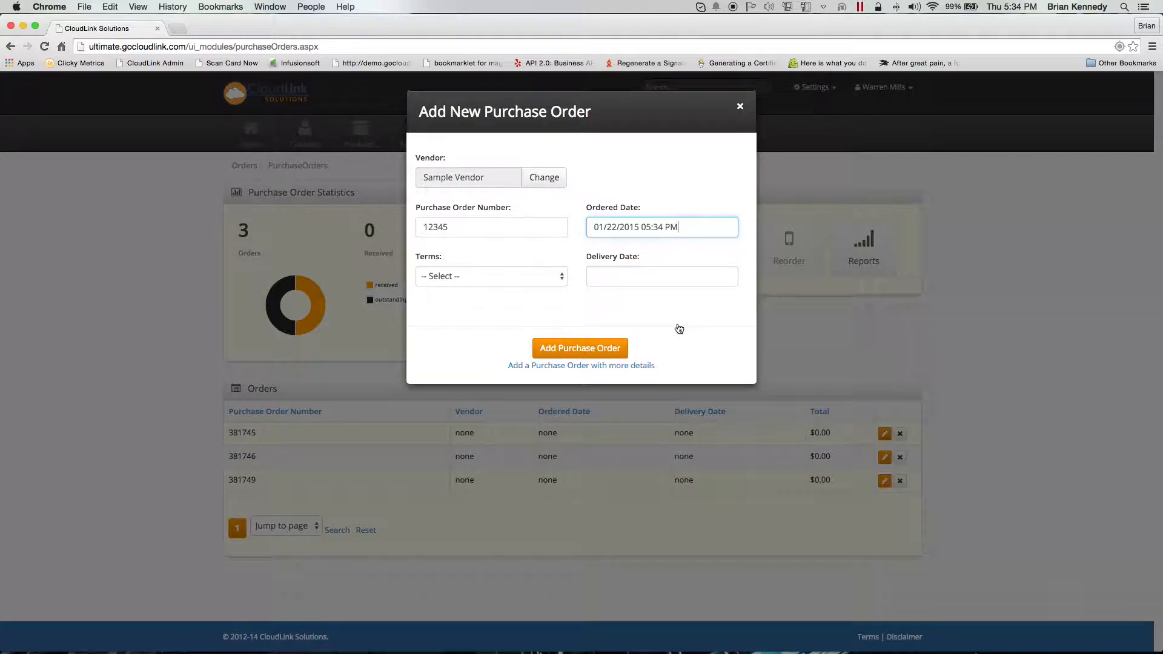
{"action": "left_click", "coordinate": [624, 277]}
{"action": "left_click", "coordinate": [697, 376]}
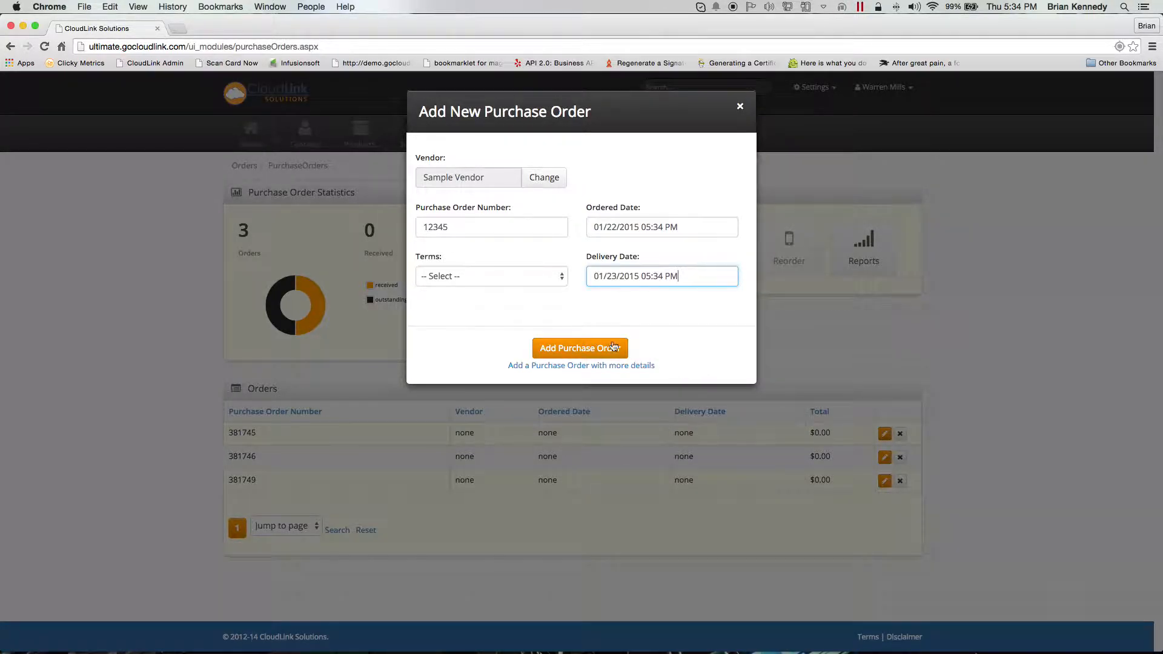
Step: Set the payment terms to COD and create the purchase order with more details
{"action": "left_click", "coordinate": [461, 278]}
{"action": "left_click", "coordinate": [454, 342]}
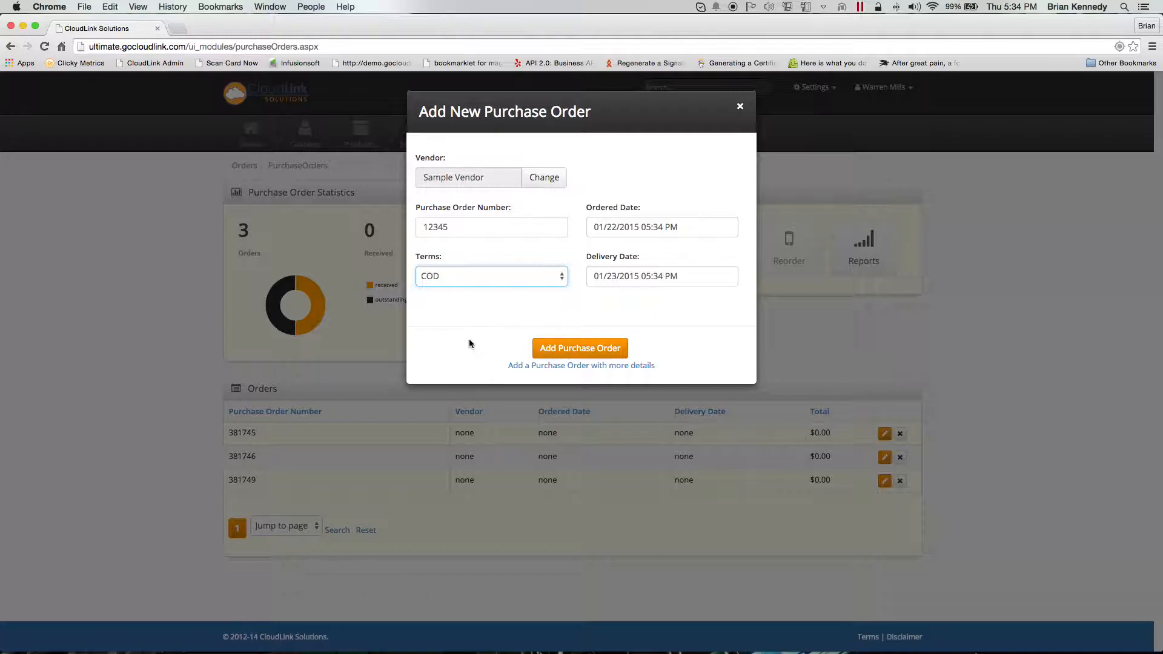
{"action": "left_click", "coordinate": [522, 368]}
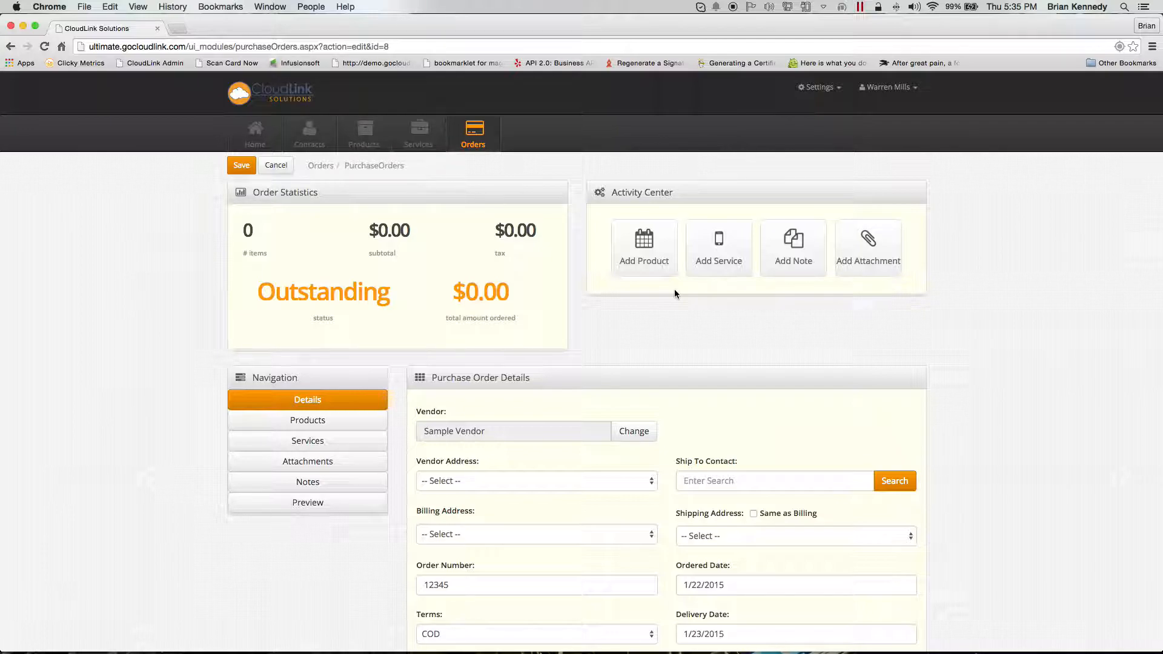
Step: Start adding a product to the purchase order and search the products for "Part 4"
{"action": "left_click", "coordinate": [655, 262]}
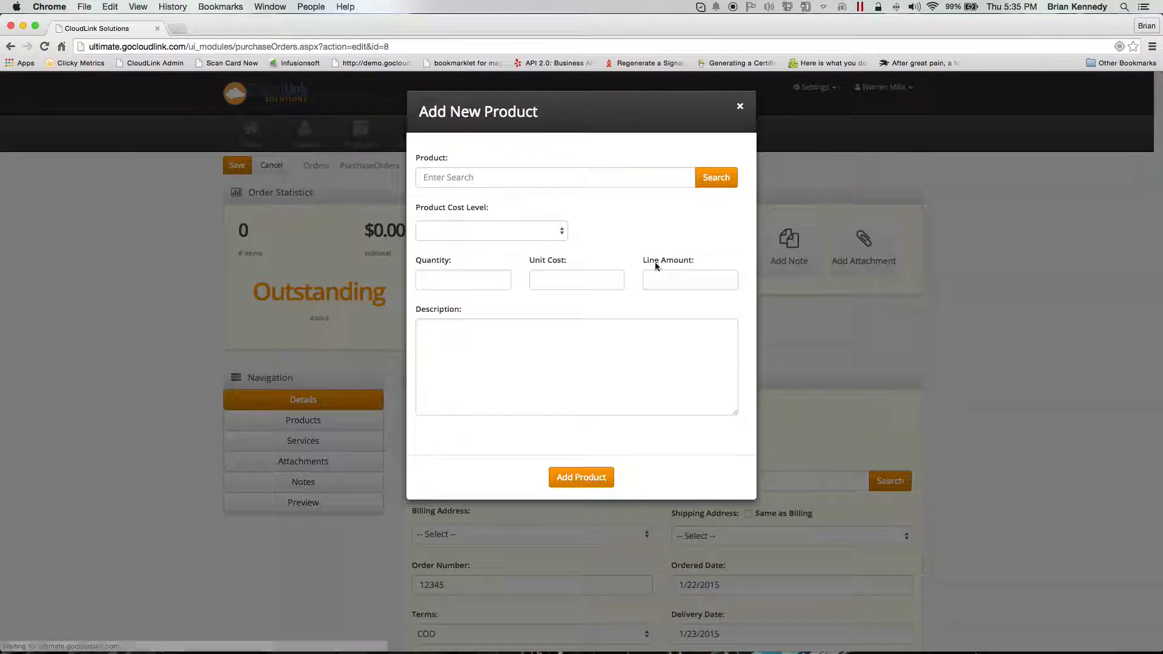
{"action": "left_click", "coordinate": [460, 176]}
{"action": "type", "text": "Part 4"}
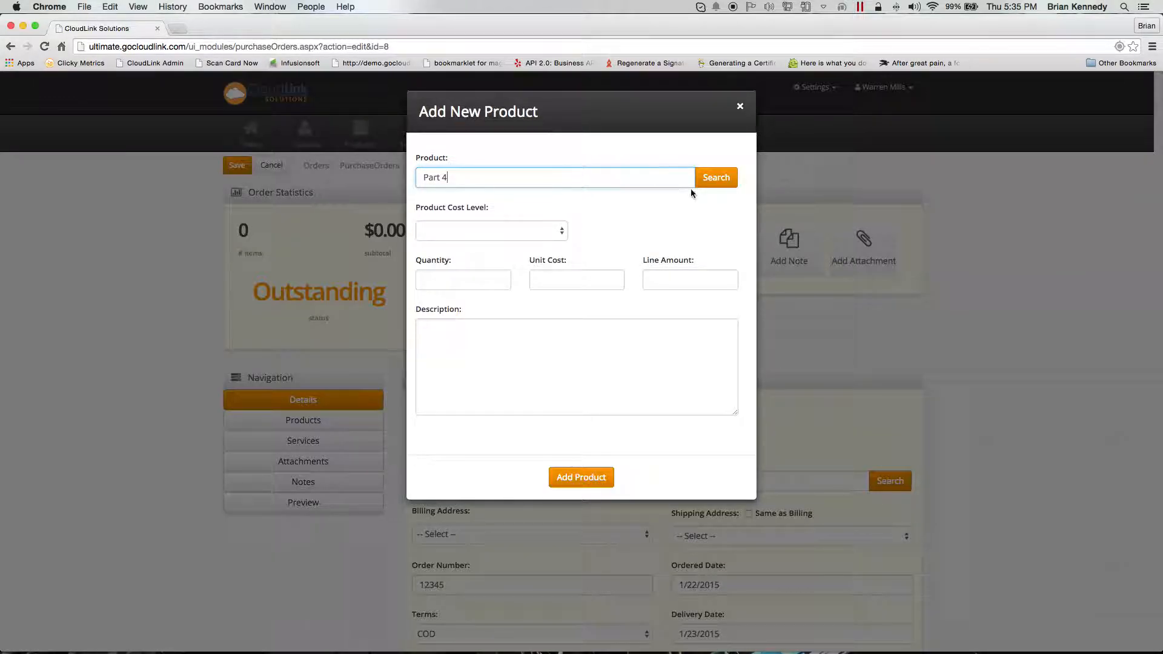
{"action": "left_click", "coordinate": [715, 177]}
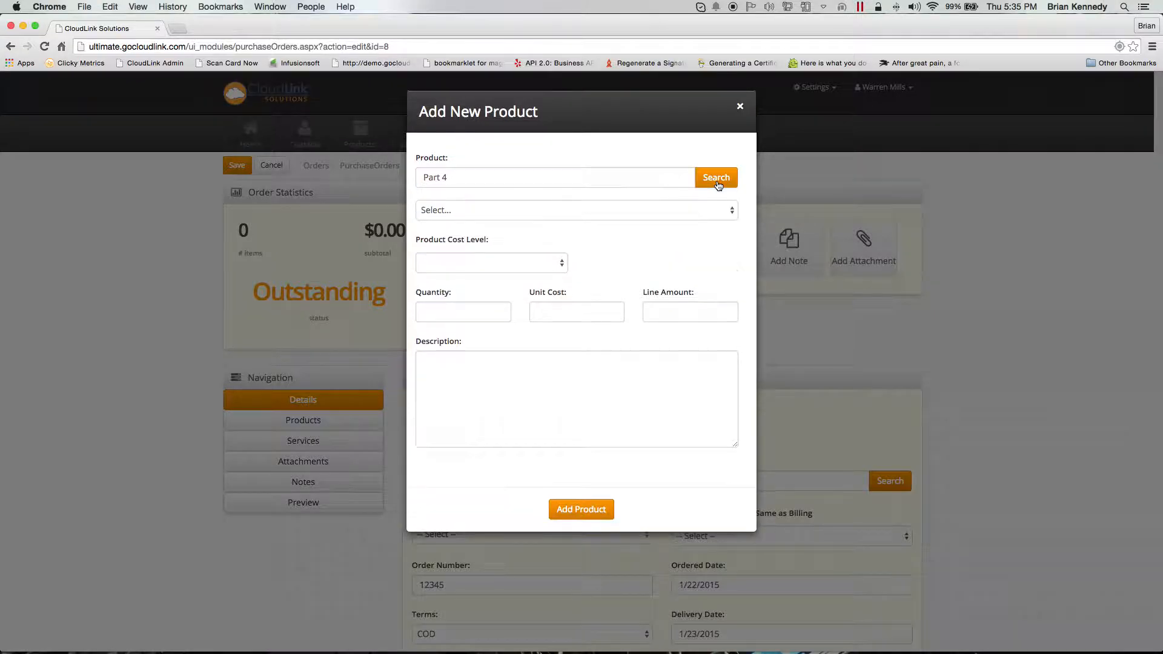
{"action": "left_click", "coordinate": [595, 210]}
{"action": "left_click", "coordinate": [604, 180]}
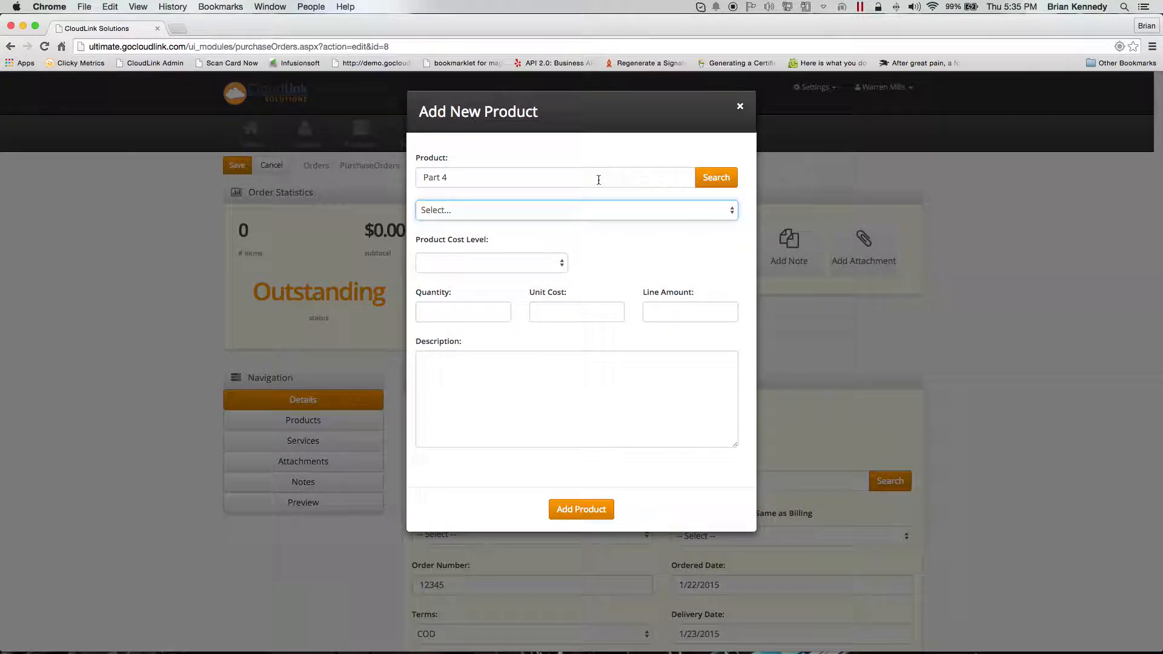
Step: Search the products again for "Part" and choose Part Number 4 as the product
{"action": "left_click", "coordinate": [526, 177]}
{"action": "key", "text": "BackSpace"}
{"action": "key", "text": "BackSpace"}
{"action": "key", "text": "BackSpace"}
{"action": "key", "text": "BackSpace"}
{"action": "key", "text": "BackSpace"}
{"action": "key", "text": "BackSpace"}
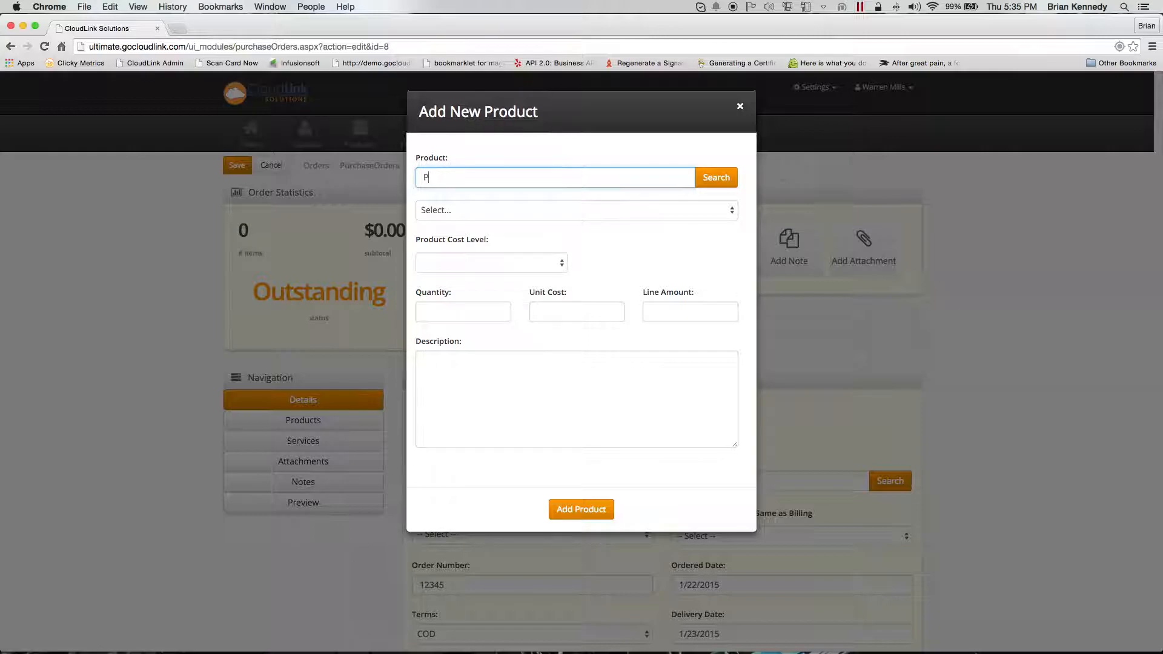
{"action": "type", "text": "part"}
{"action": "left_click", "coordinate": [707, 177]}
{"action": "left_click", "coordinate": [601, 213]}
{"action": "left_click", "coordinate": [493, 243]}
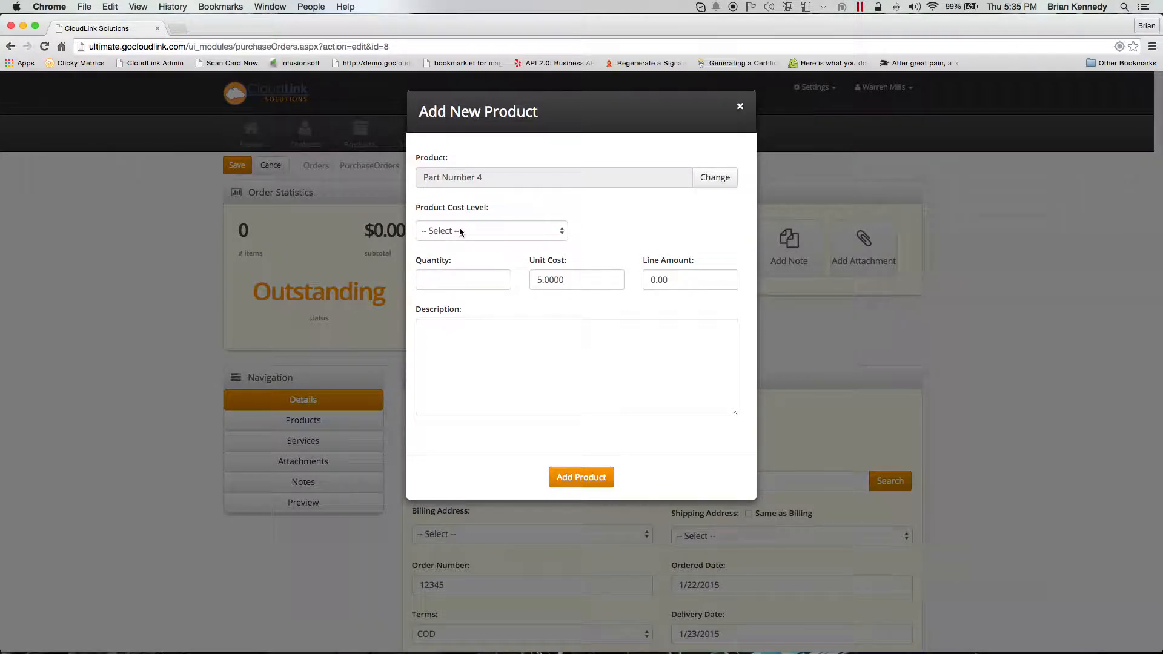
Step: Set the quantity of Part Number 4 to 5, leaving the product cost level unselected
{"action": "left_click", "coordinate": [459, 228]}
{"action": "left_click", "coordinate": [549, 234]}
{"action": "type", "text": "5"}
{"action": "key", "text": "Tab"}
Step: Describe the product as "Need 5 of part number 4, to make a new part number 6." and add it to the order
{"action": "left_click", "coordinate": [469, 351]}
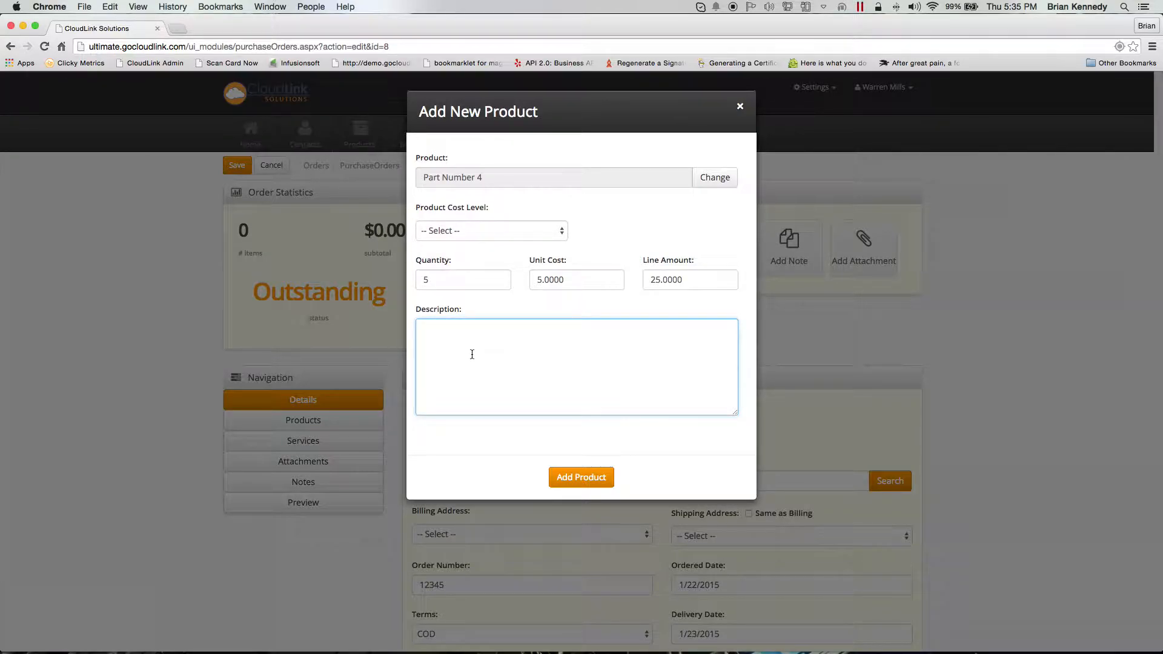
{"action": "type", "text": "Need 5 of part number 4, to make a new p"}
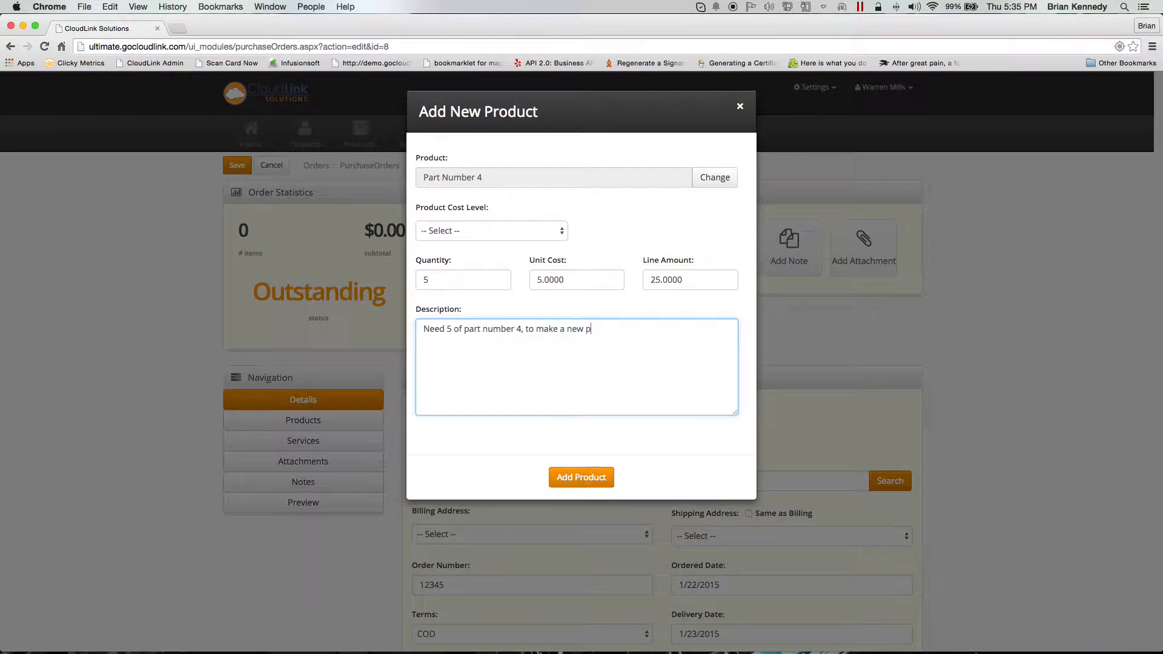
{"action": "type", "text": "art number 6."}
{"action": "left_click", "coordinate": [573, 477]}
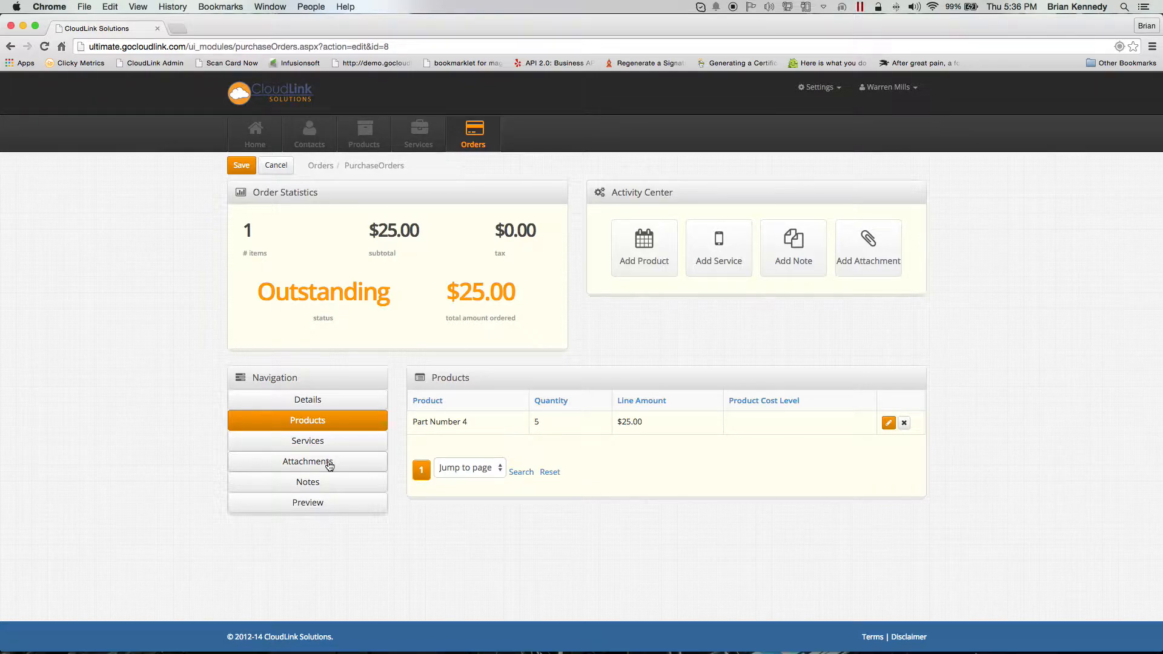
Step: Preview the purchase order document and examine its header, vendor, item line and totals
{"action": "left_click", "coordinate": [308, 510]}
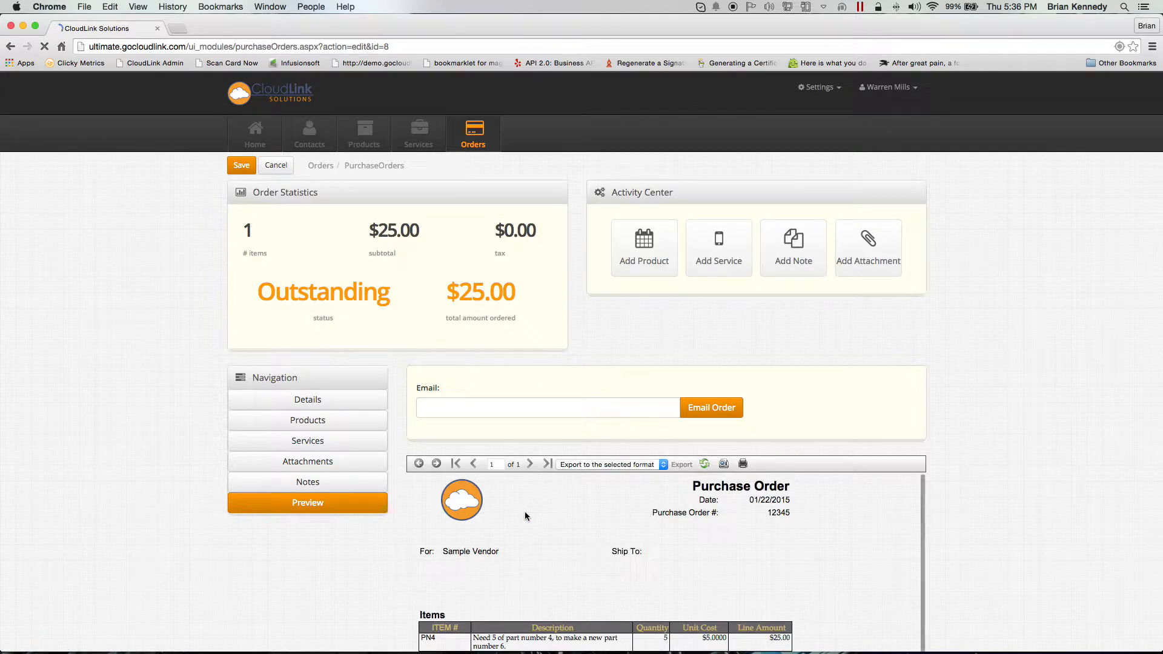
{"action": "scroll", "coordinate": [525, 516], "scroll_direction": "down", "scroll_amount": 1}
{"action": "scroll", "coordinate": [525, 516], "scroll_direction": "down", "scroll_amount": 3}
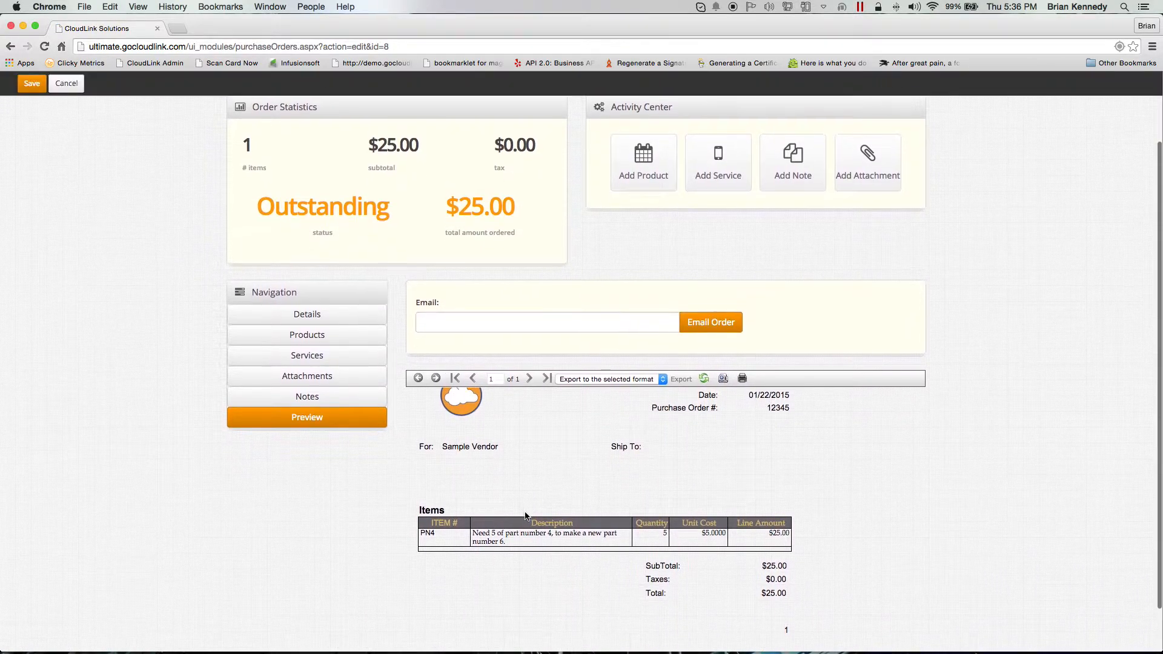
{"action": "scroll", "coordinate": [525, 515], "scroll_direction": "down", "scroll_amount": 1}
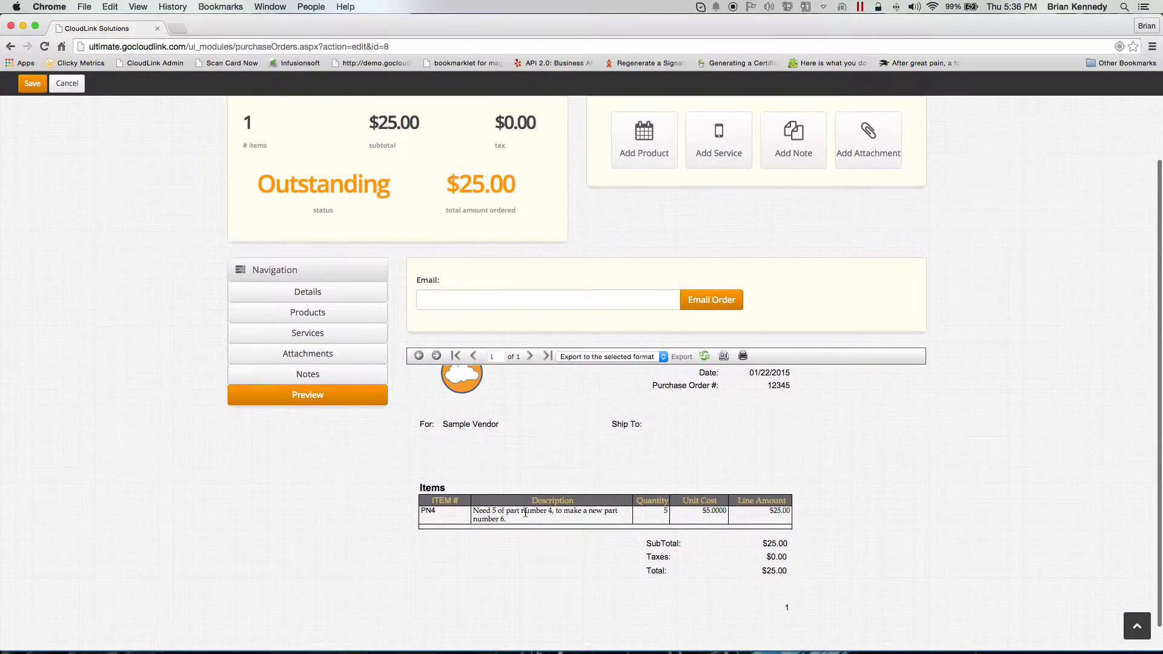
{"action": "scroll", "coordinate": [525, 515], "scroll_direction": "down", "scroll_amount": 1}
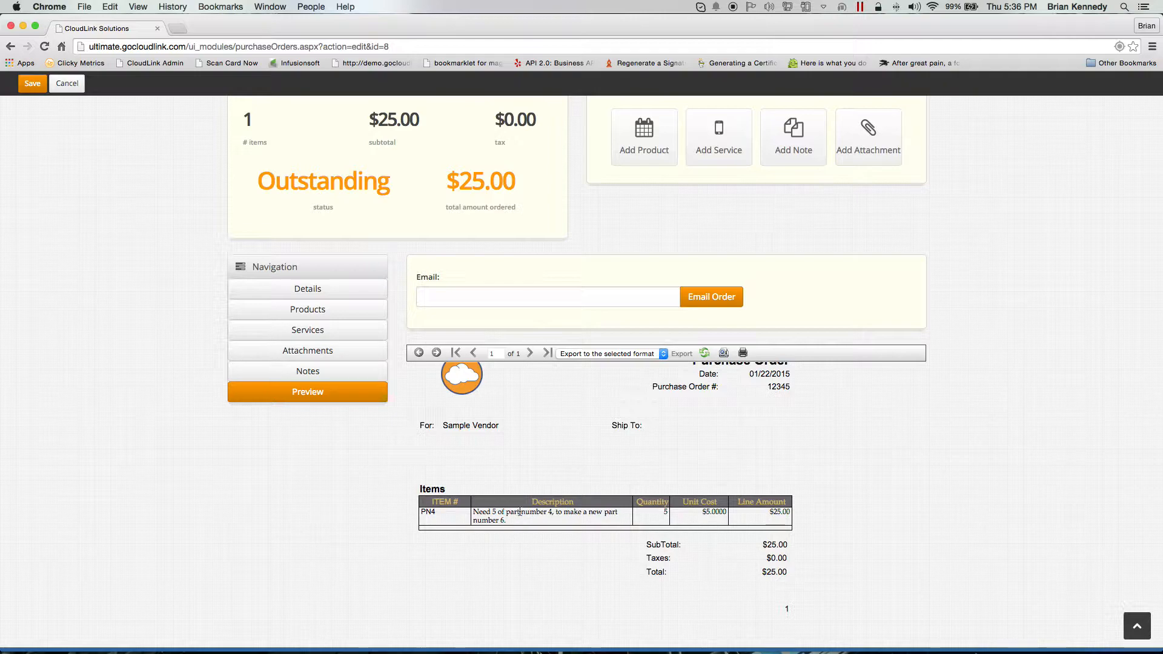
{"action": "scroll", "coordinate": [660, 532], "scroll_direction": "up", "scroll_amount": 3}
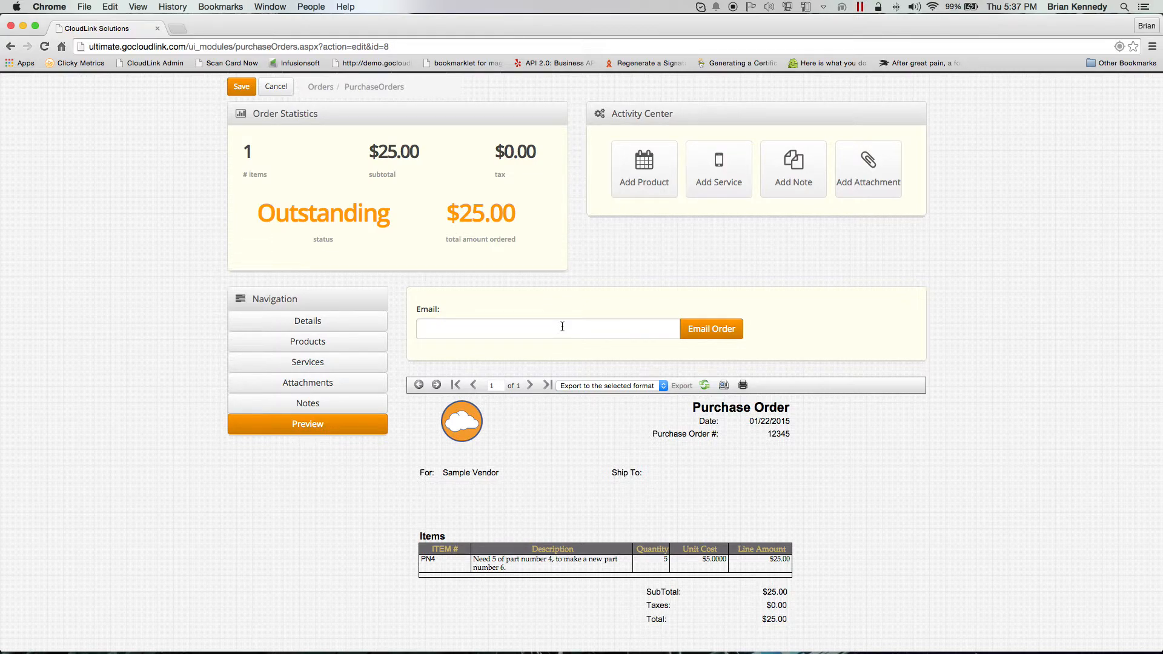
{"action": "scroll", "coordinate": [612, 314], "scroll_direction": "up", "scroll_amount": 2}
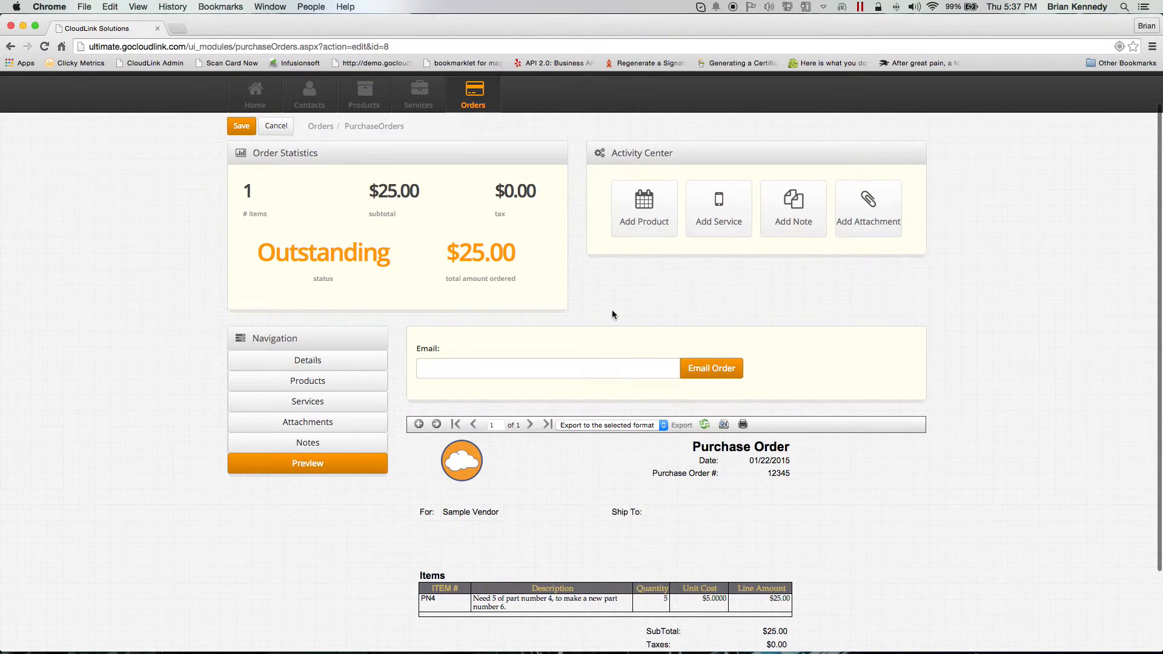